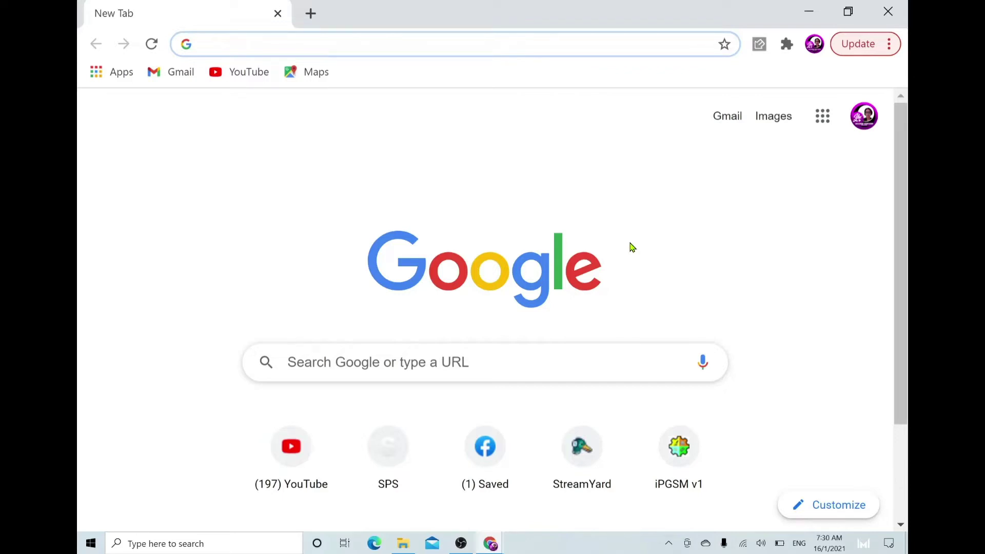
# - Open the website public.moe.gov.my
pyautogui.click(400, 44)
pyautogui.write('Pub')
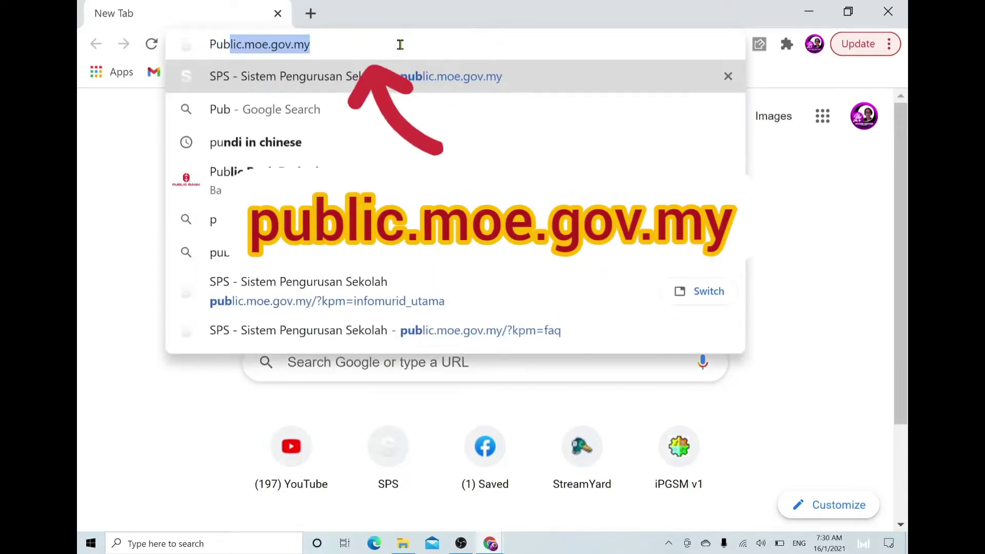
pyautogui.write('lic.')
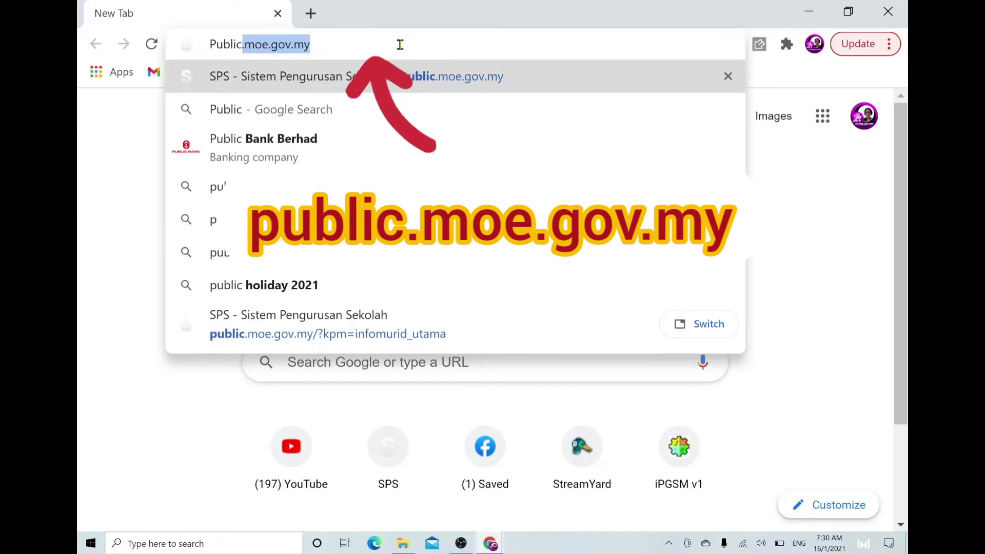
pyautogui.write('moe.')
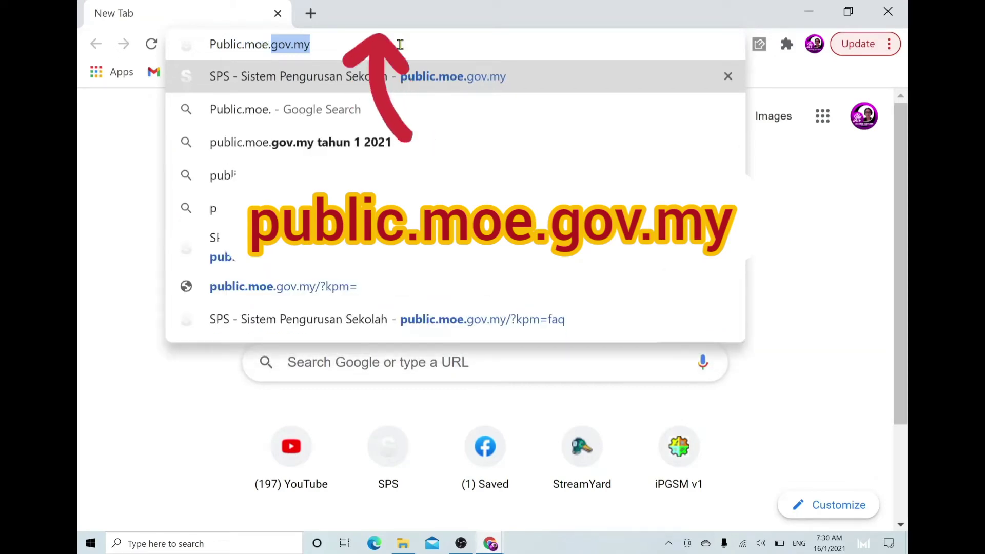
pyautogui.write('gov.my')
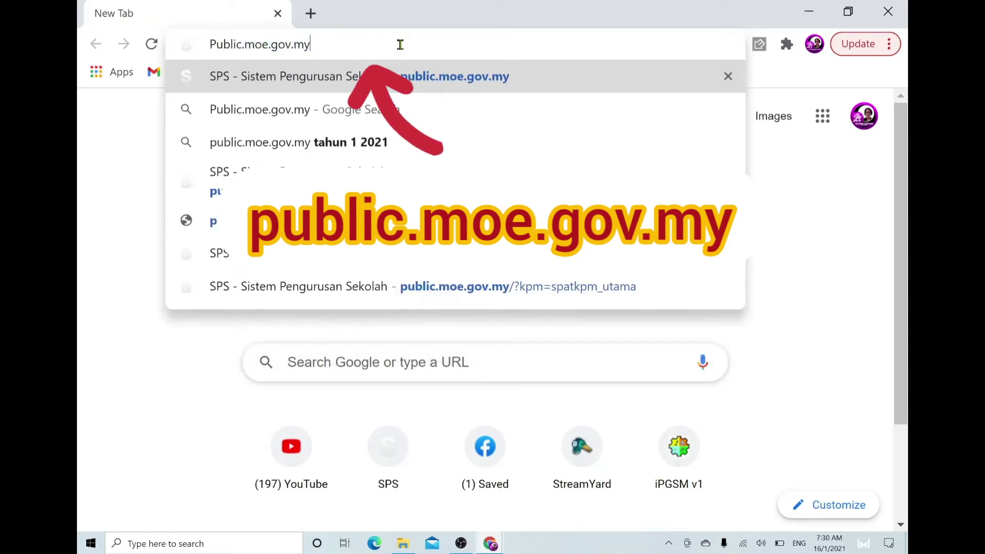
pyautogui.press('Return')
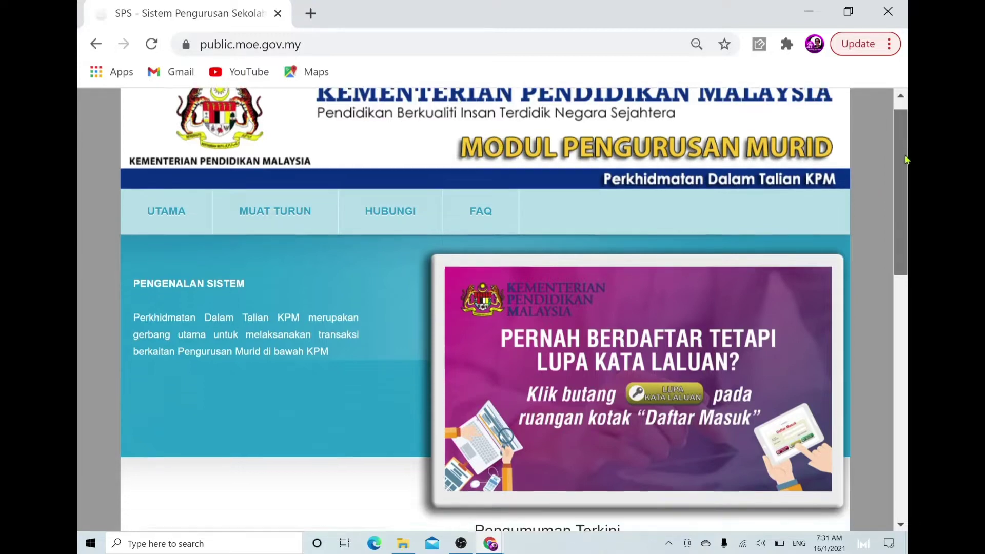
# - Open the Pengguna Baru registration form and examine its Maklumat Diri and Maklumat Akuan fields, including the security question choices
pyautogui.moveTo(900, 151); pyautogui.dragTo(910, 304)
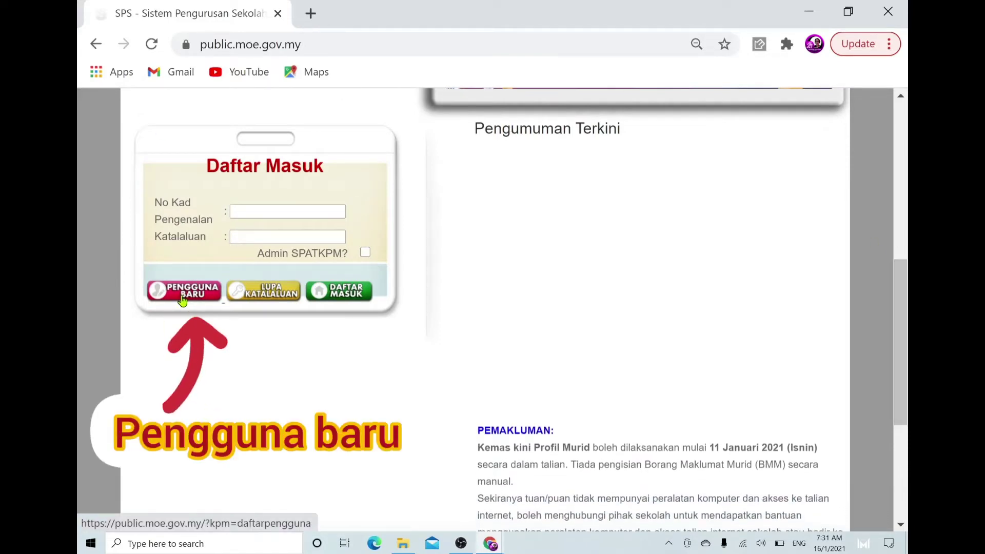
pyautogui.click(182, 299)
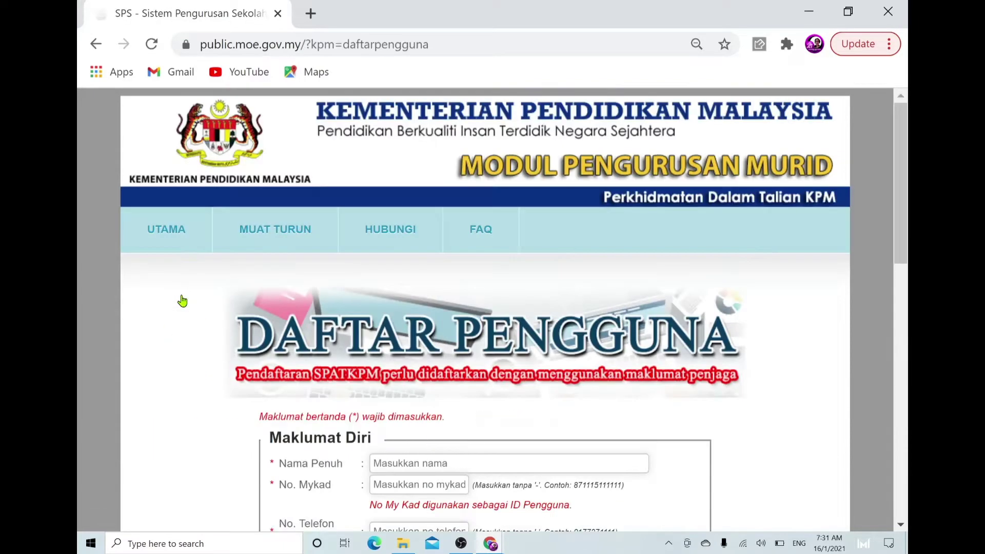
pyautogui.moveTo(900, 134); pyautogui.dragTo(909, 223)
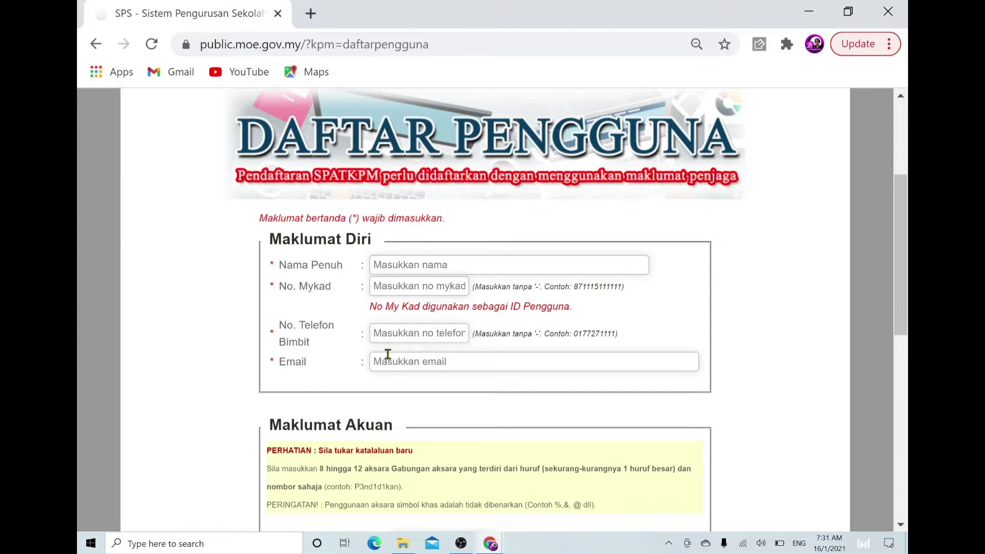
pyautogui.moveTo(899, 264); pyautogui.dragTo(899, 358)
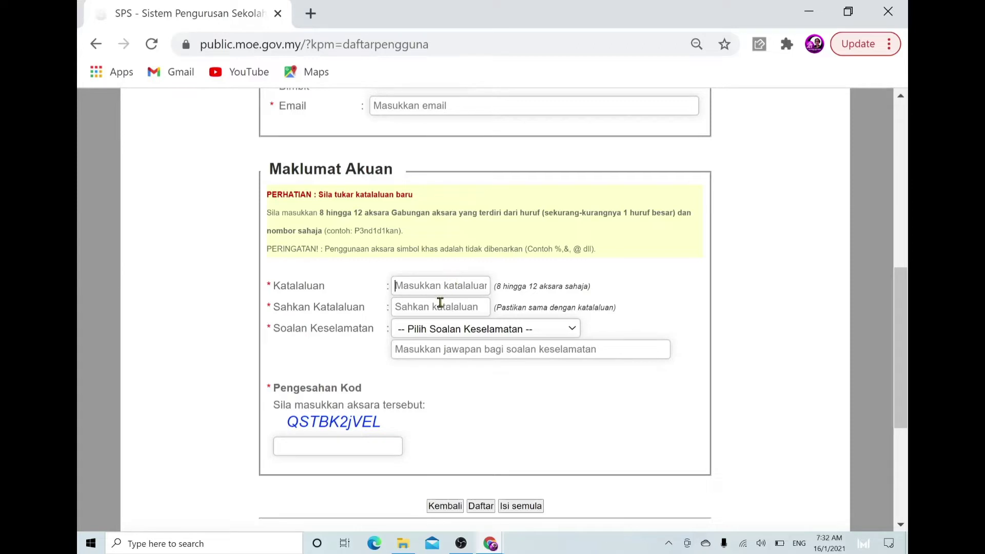
pyautogui.click(568, 326)
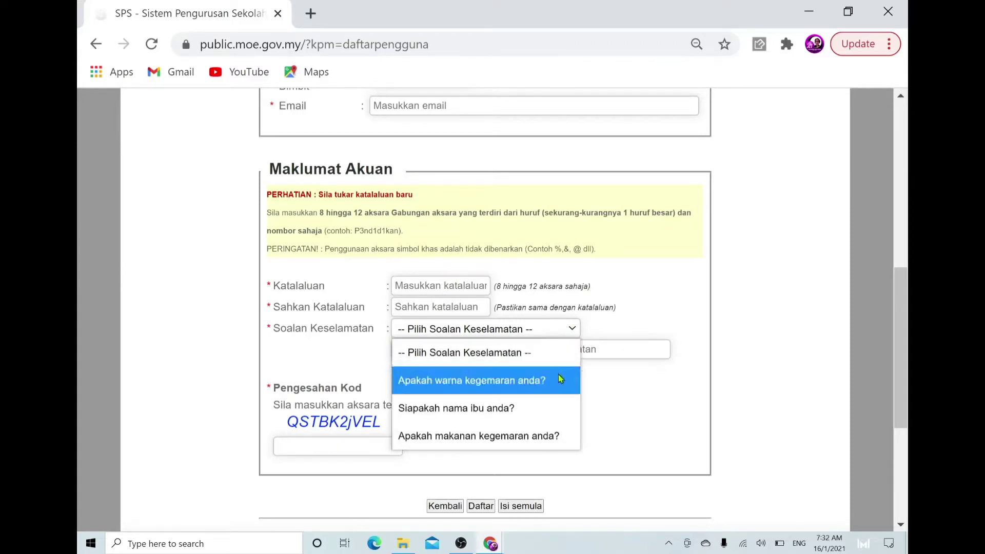
pyautogui.click(623, 349)
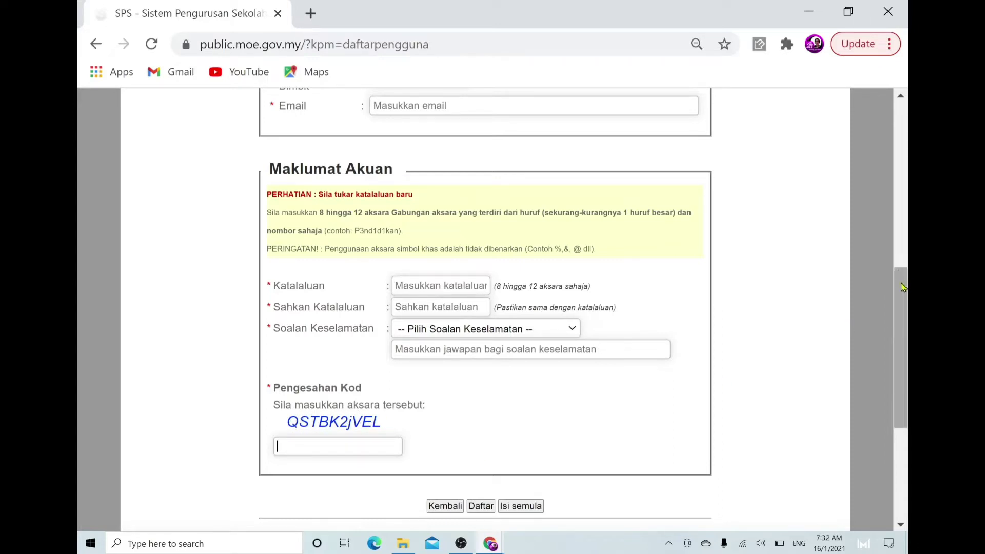
pyautogui.moveTo(904, 291); pyautogui.dragTo(905, 327)
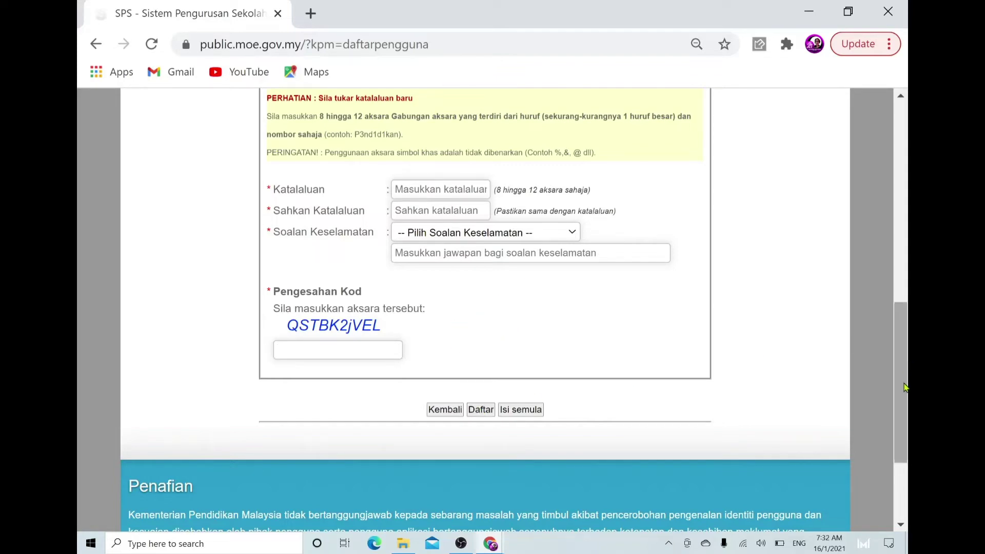
pyautogui.moveTo(906, 386); pyautogui.dragTo(910, 228)
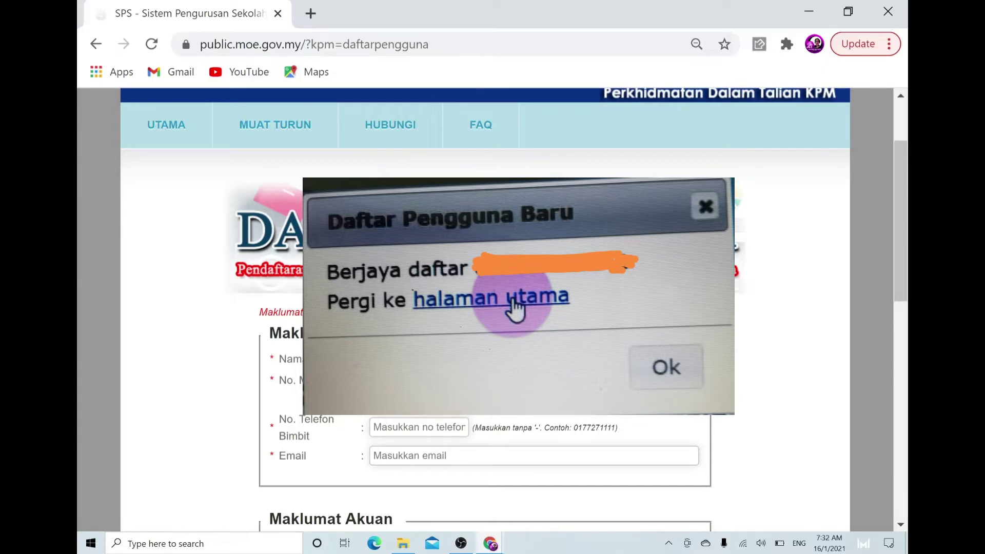
# - Return to the home page, open Lupa Katalaluan and examine password recovery by Email and by Soalan Keselamatan
pyautogui.click(95, 43)
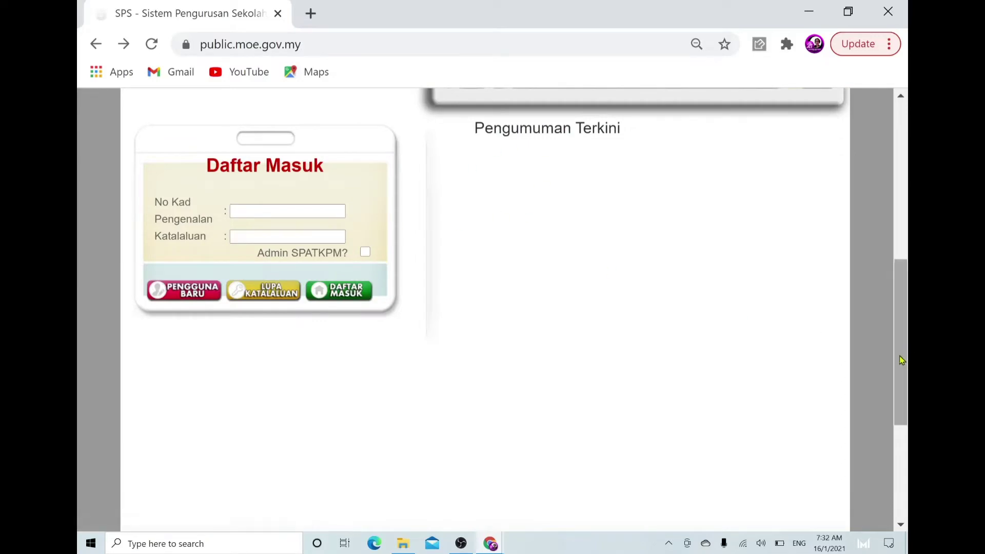
pyautogui.moveTo(901, 354); pyautogui.dragTo(907, 312)
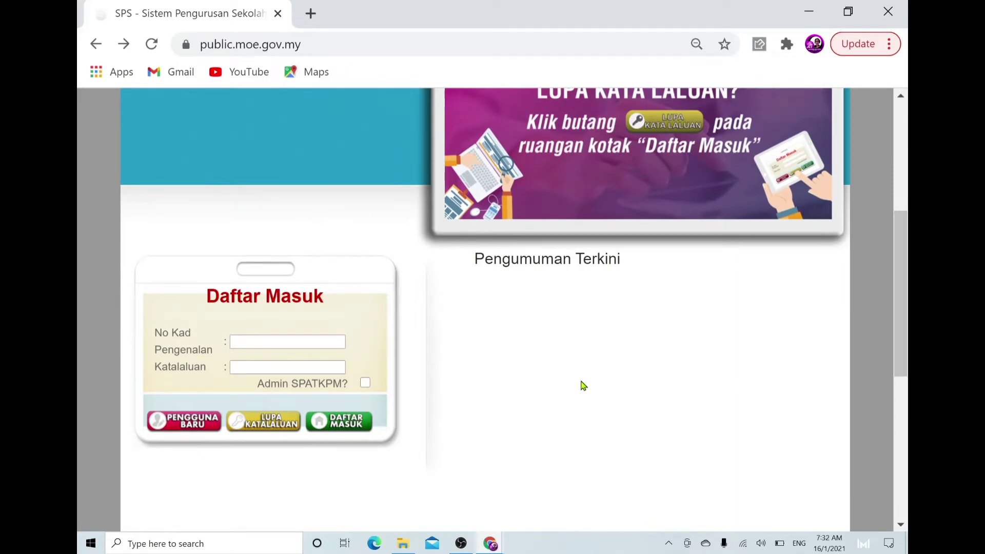
pyautogui.click(268, 422)
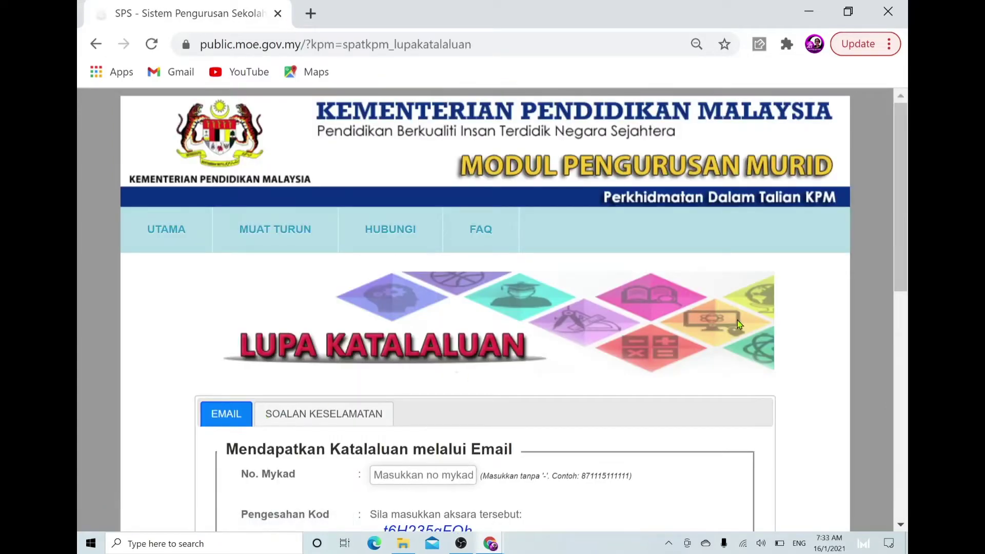
pyautogui.moveTo(901, 170); pyautogui.dragTo(910, 252)
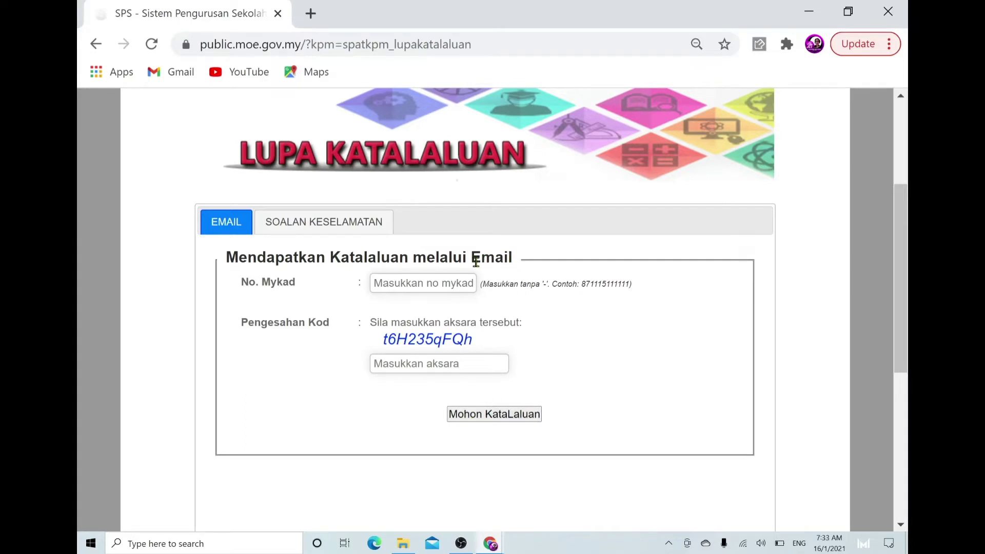
pyautogui.click(336, 228)
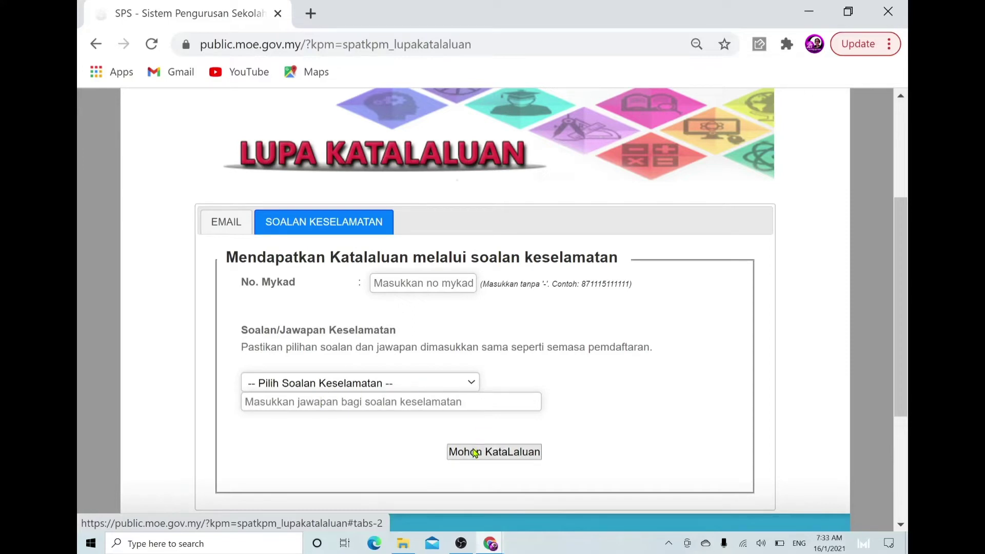
# - Go back to the Daftar Masuk form and log in with the identity card number and account password
pyautogui.click(94, 46)
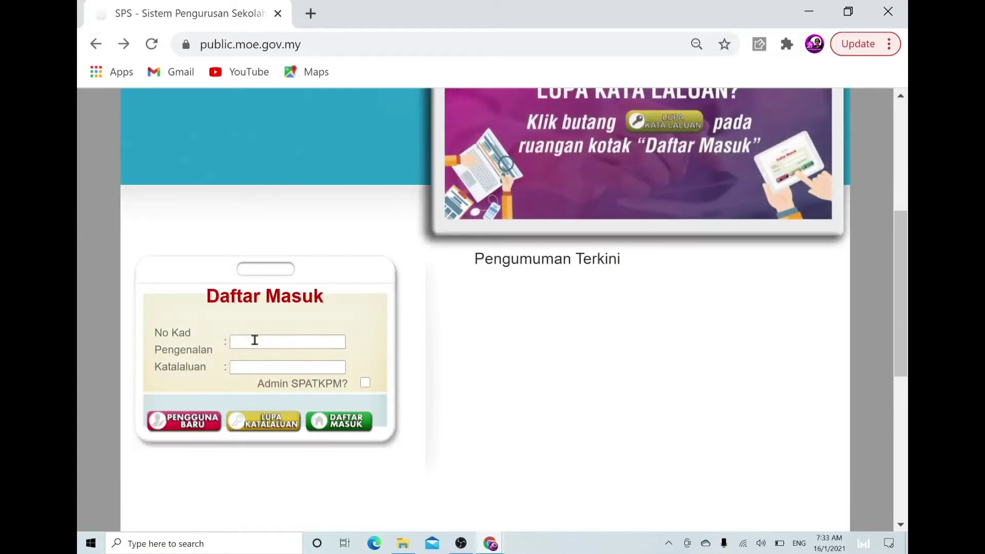
pyautogui.click(255, 340)
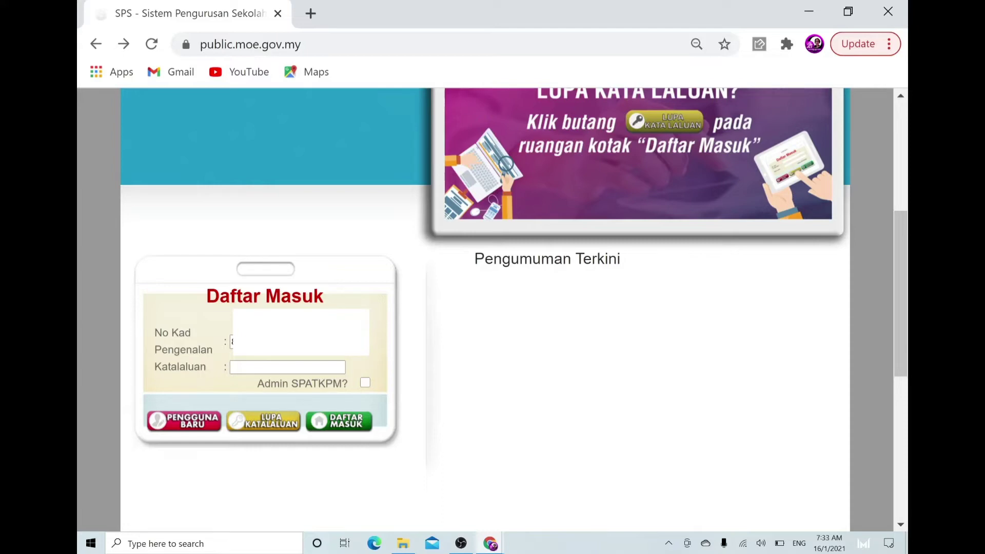
pyautogui.click(253, 368)
pyautogui.write('•')
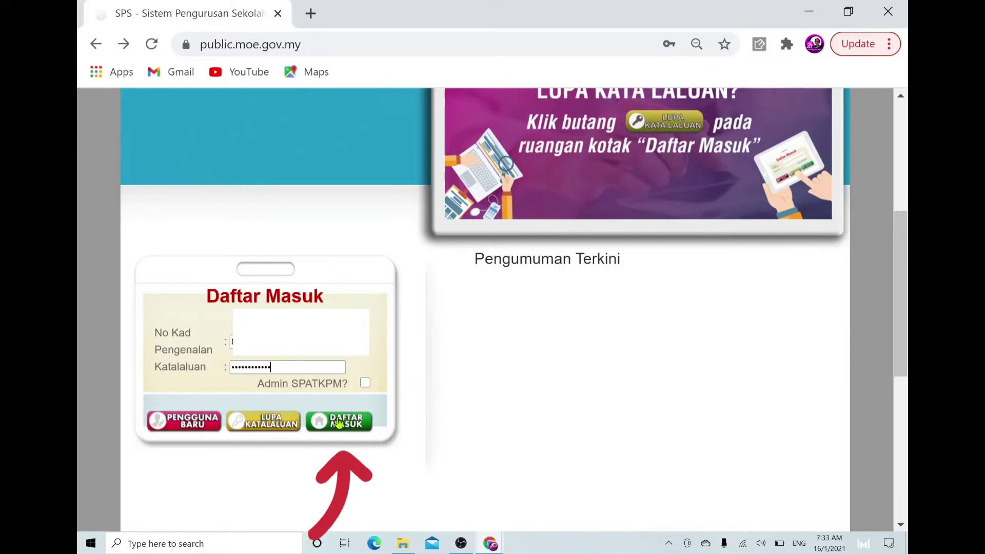
pyautogui.click(339, 423)
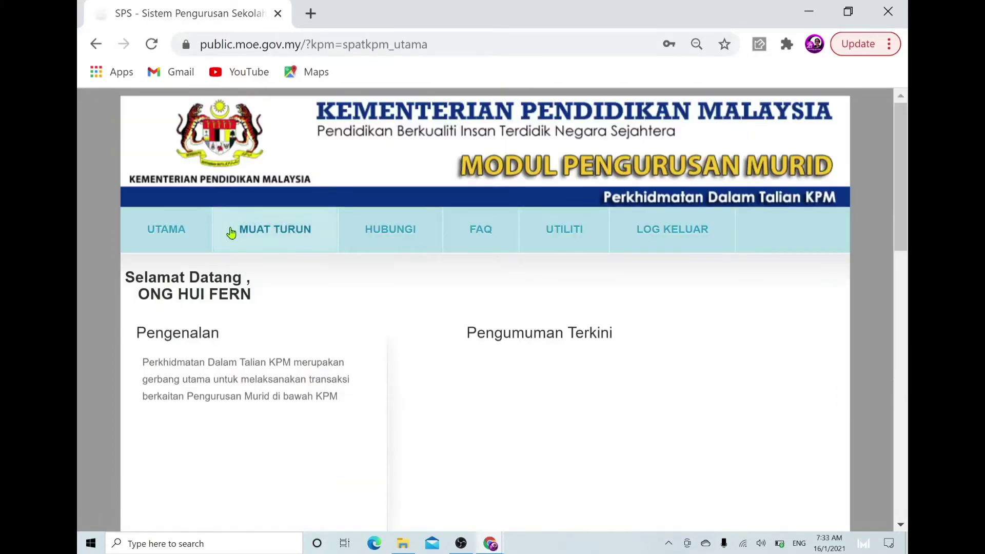
# - Open the Kemas kini Profil Murid service from Senarai Perkhidmatan Dalam Talian KPM
pyautogui.scroll(-2, 910, 195)
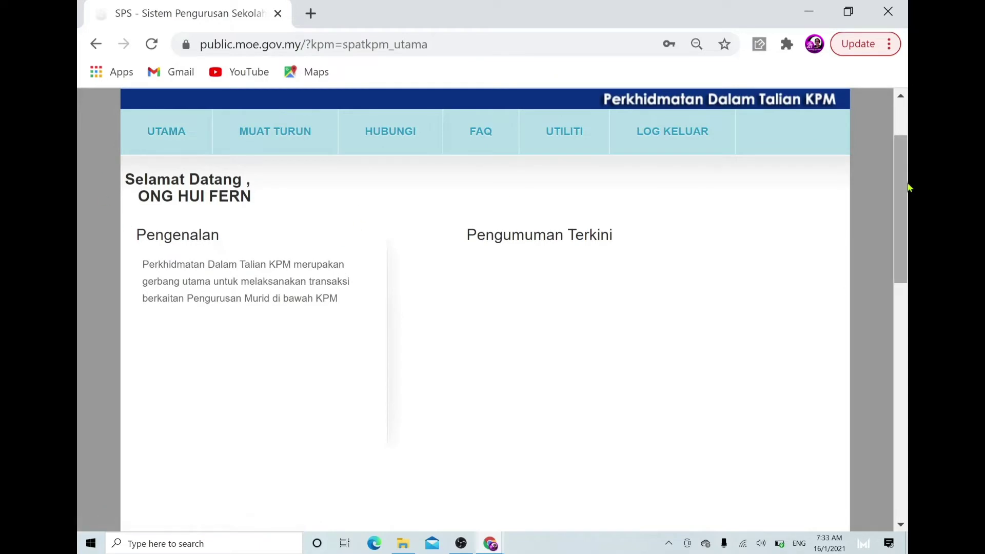
pyautogui.scroll(-2, 909, 195)
pyautogui.moveTo(909, 235); pyautogui.dragTo(908, 315)
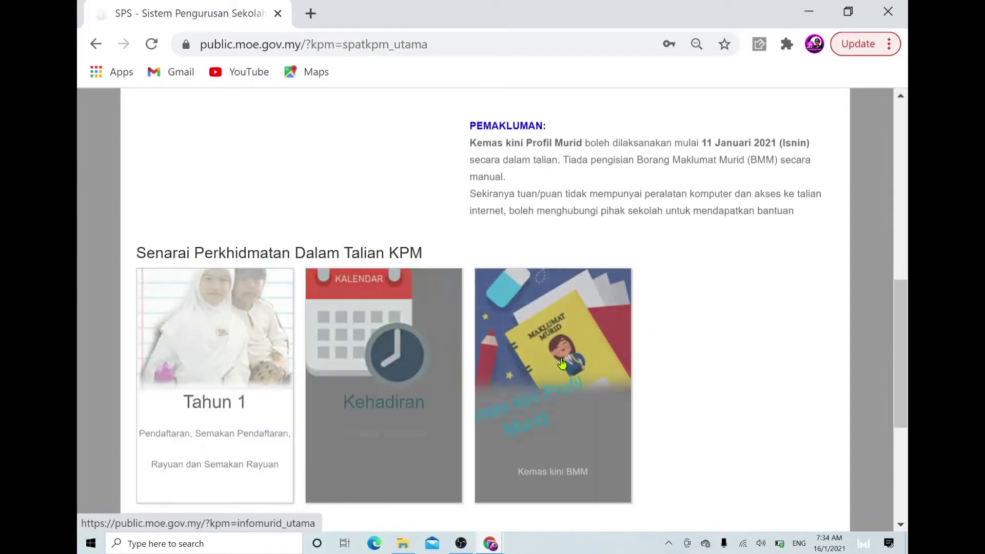
pyautogui.click(584, 378)
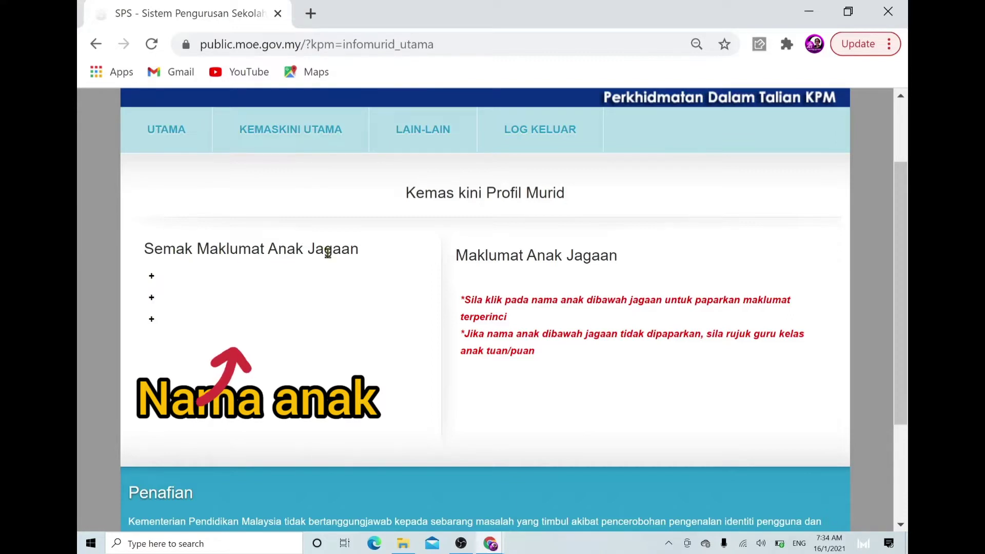
# - Select the first child under Semak Maklumat Anak Jagaan and open that child's Profil Anak Jagaan
pyautogui.click(297, 277)
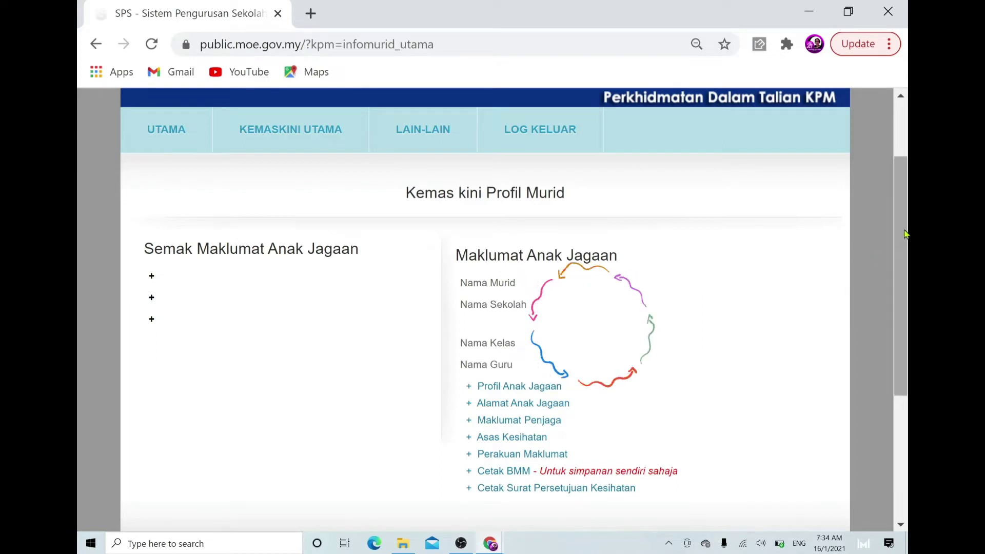
pyautogui.moveTo(907, 232); pyautogui.dragTo(908, 283)
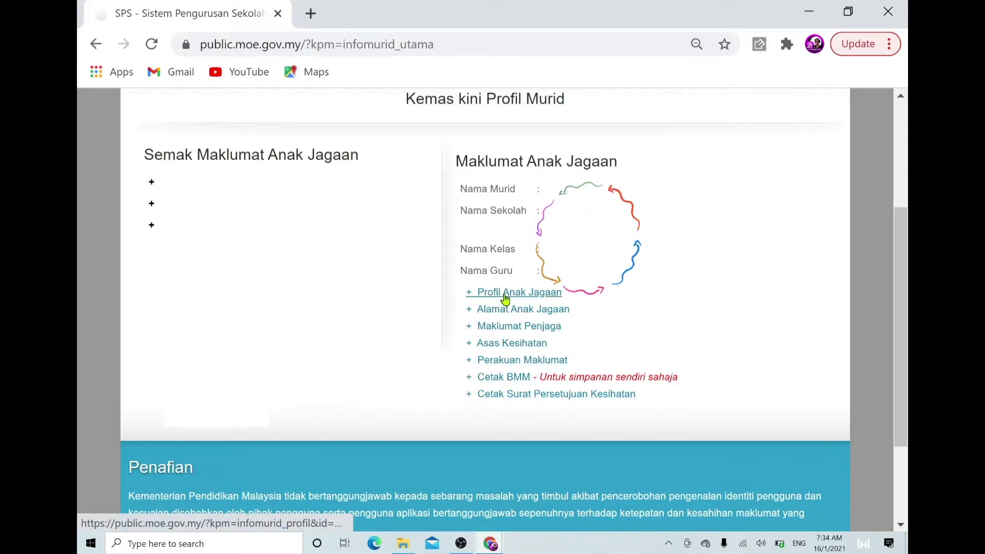
pyautogui.click(505, 298)
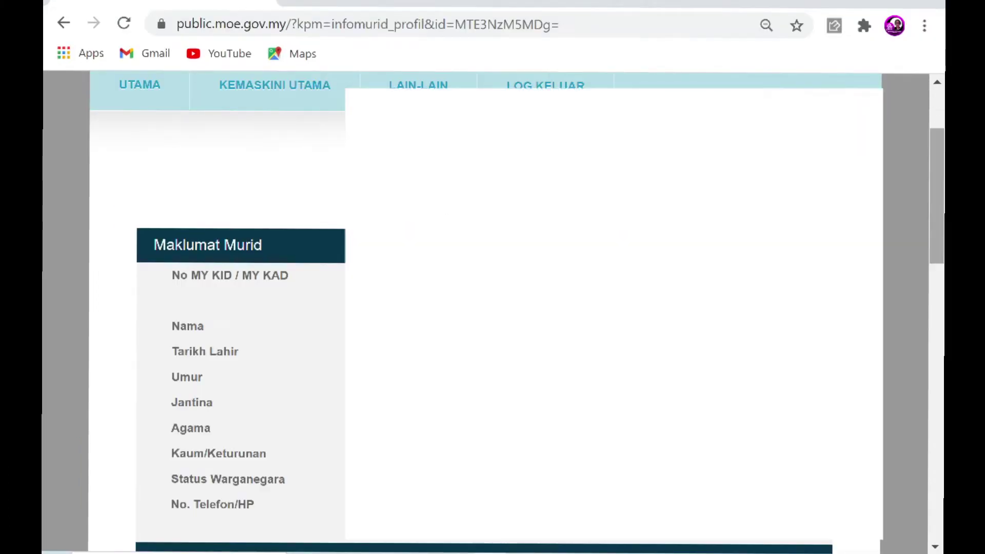
# - Review the student profile through to the Maklumat Adik Beradik section, save it and acknowledge the confirmation
pyautogui.scroll(-7, 942, 283)
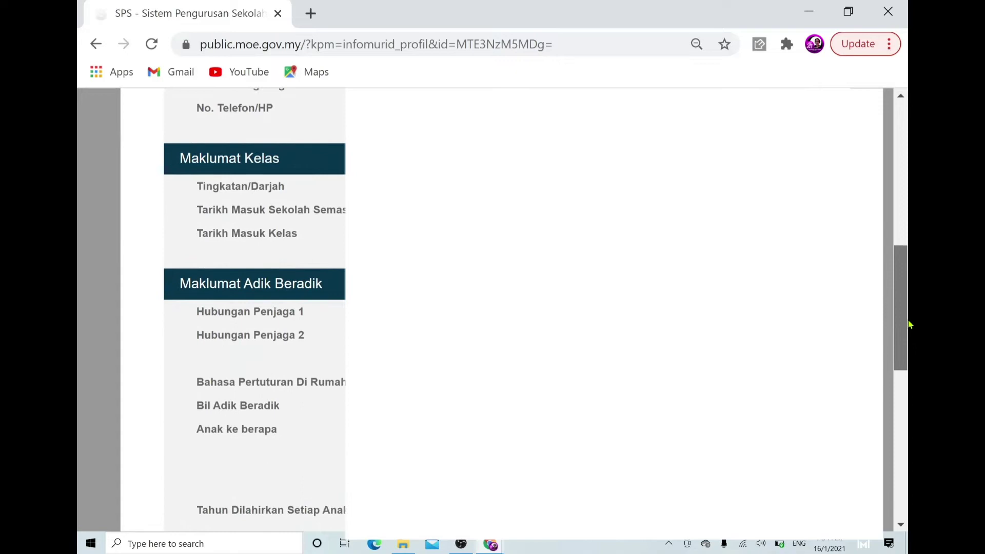
pyautogui.moveTo(910, 324); pyautogui.dragTo(910, 453)
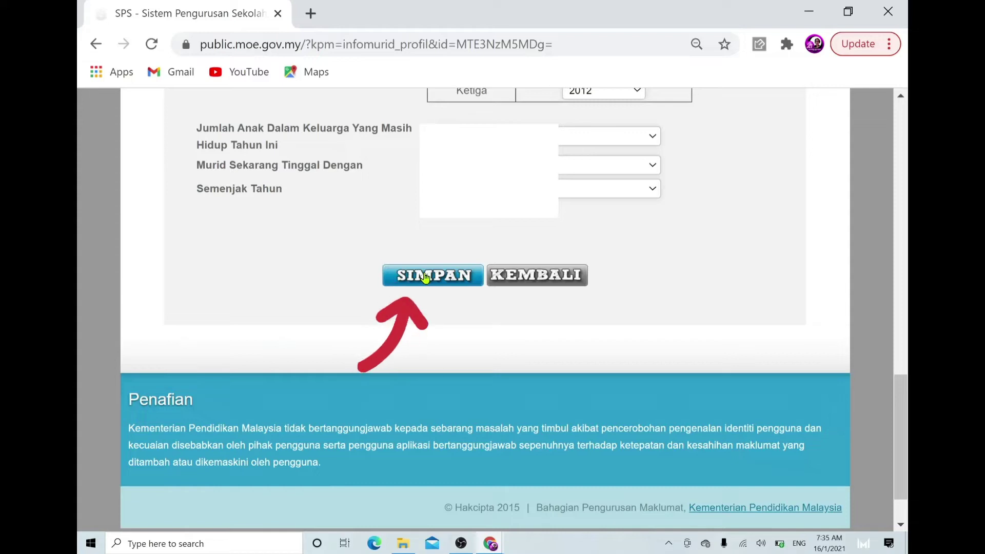
pyautogui.click(425, 278)
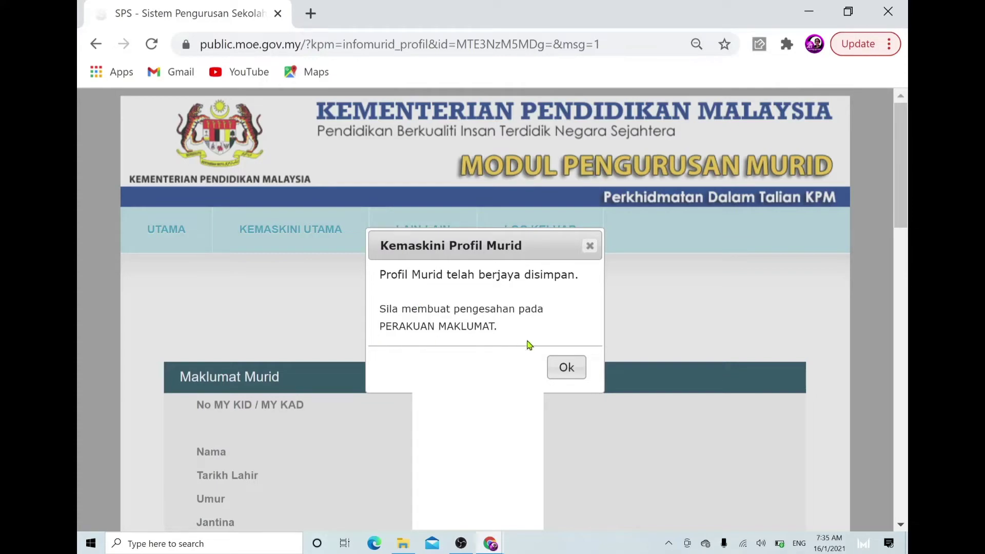
pyautogui.click(566, 367)
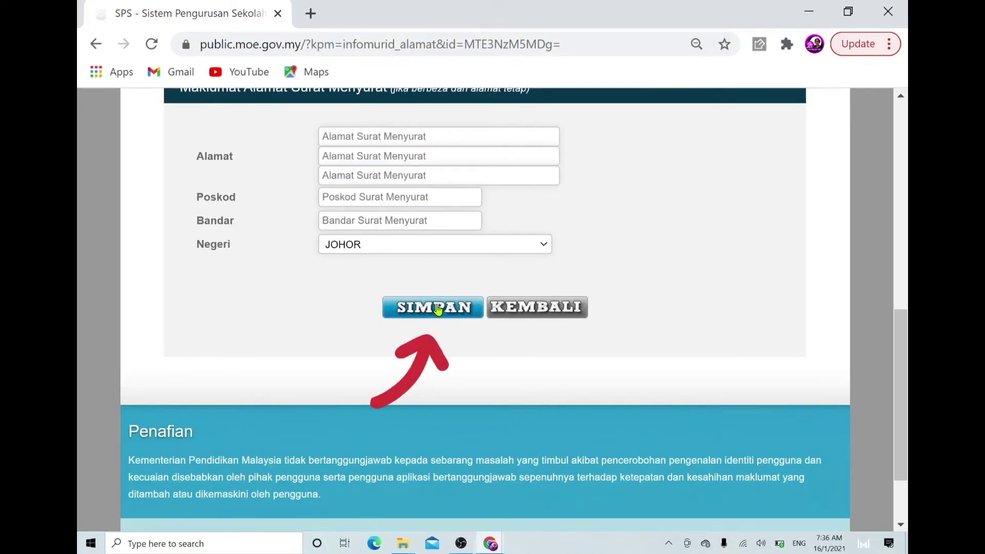
# - Leave the child's address form and review the Penjaga Pertama details in Maklumat Penjaga
pyautogui.click(537, 313)
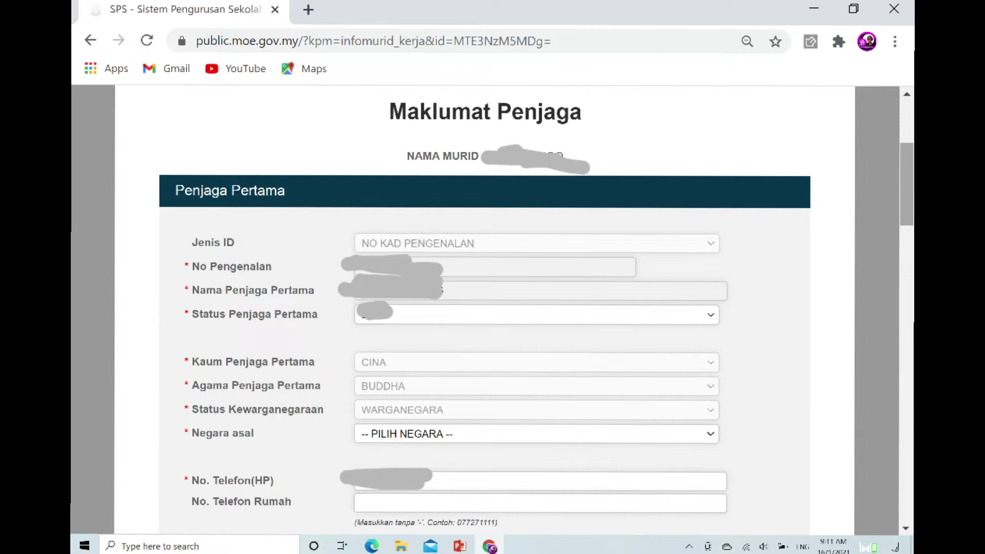
pyautogui.scroll(-7, 485, 308)
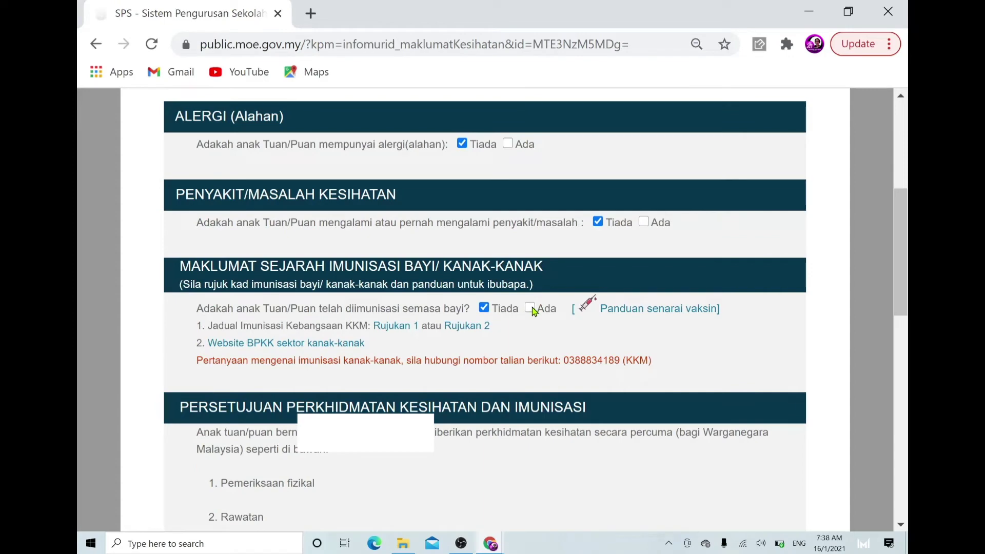
# - Set the infant immunisation answer to Ada in the child's health information form
pyautogui.click(530, 307)
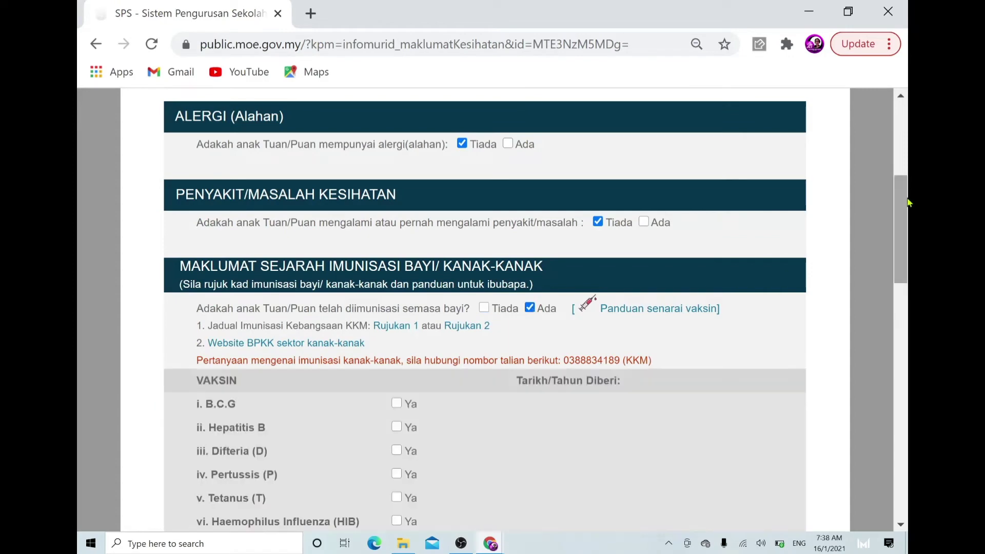
# - Mark the B.C.G vaccine as given in the VAKSIN list of the immunisation history
pyautogui.moveTo(909, 203); pyautogui.dragTo(909, 255)
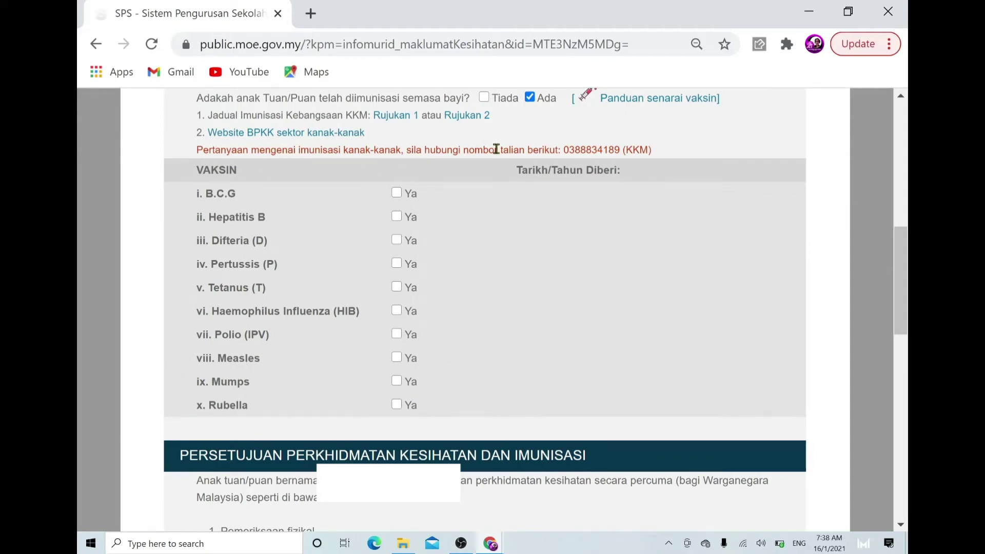
pyautogui.click(399, 197)
pyautogui.click(468, 196)
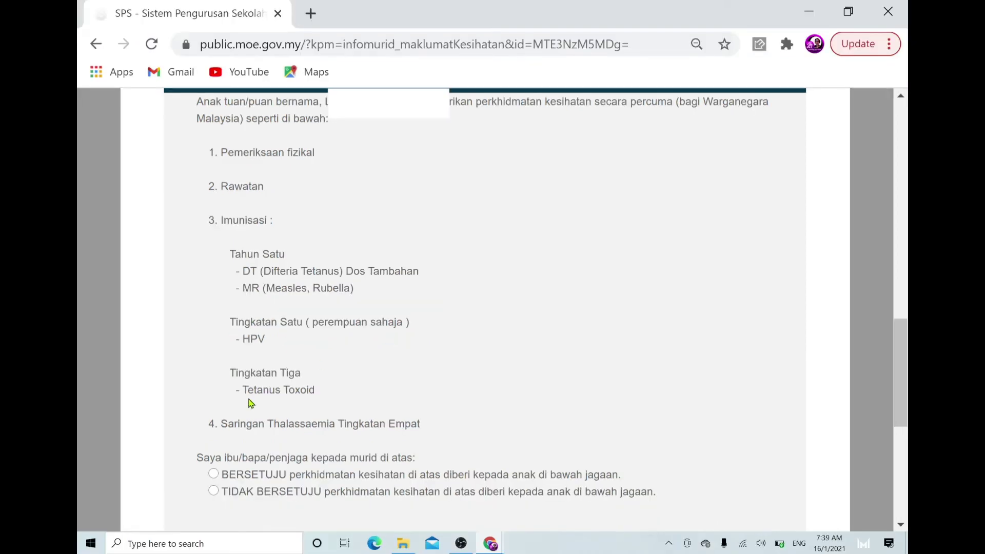
# - Select BERSETUJU for the health and immunisation services consent and return to the child's information page
pyautogui.click(213, 475)
pyautogui.moveTo(902, 334); pyautogui.dragTo(905, 367)
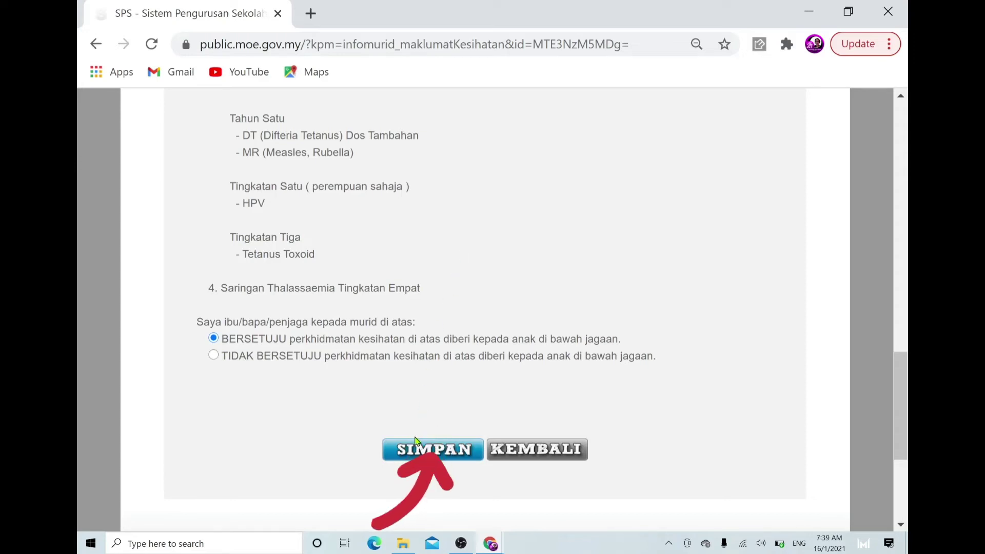
pyautogui.click(535, 455)
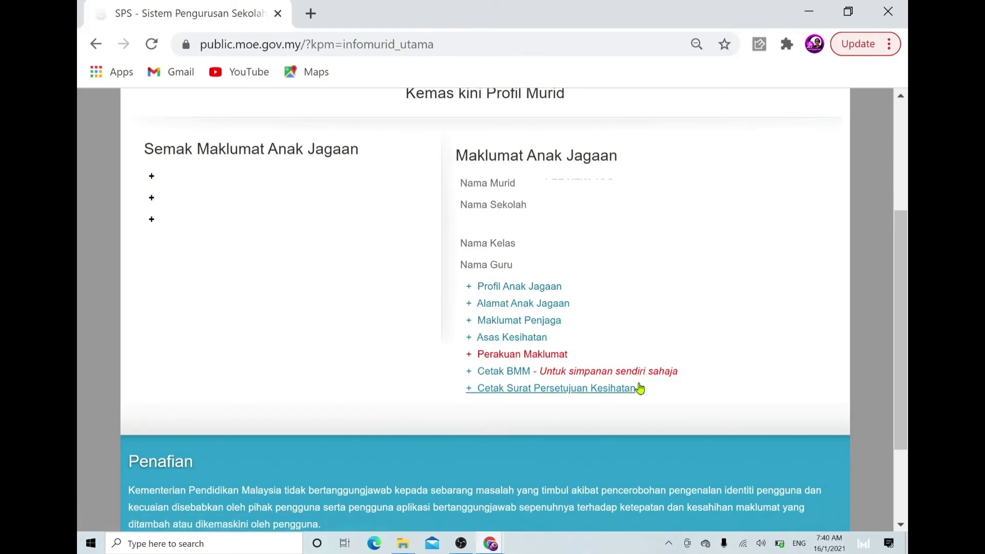
# - Tick the declaration in Perakuan Maklumat, submit it, acknowledge the message and leave the declaration page
pyautogui.click(504, 360)
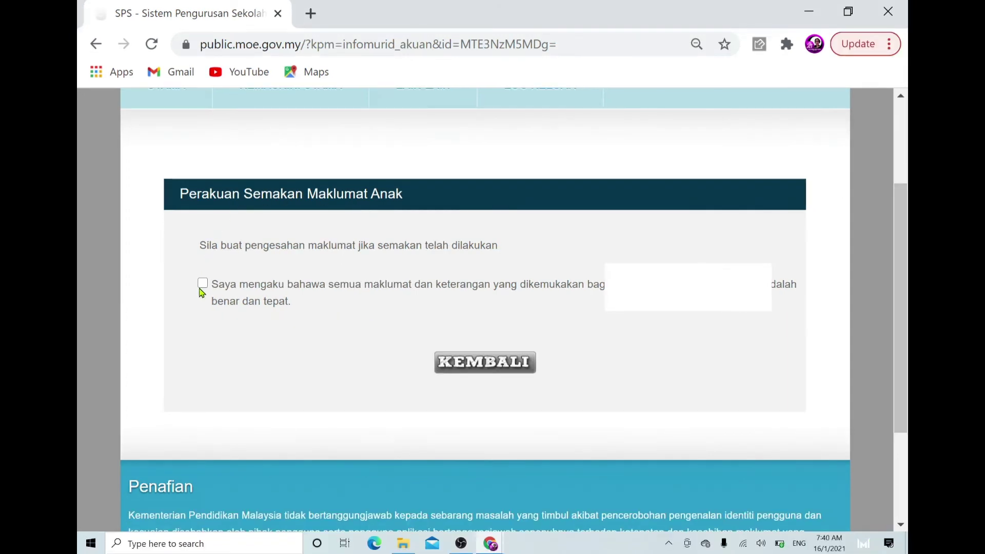
pyautogui.click(202, 283)
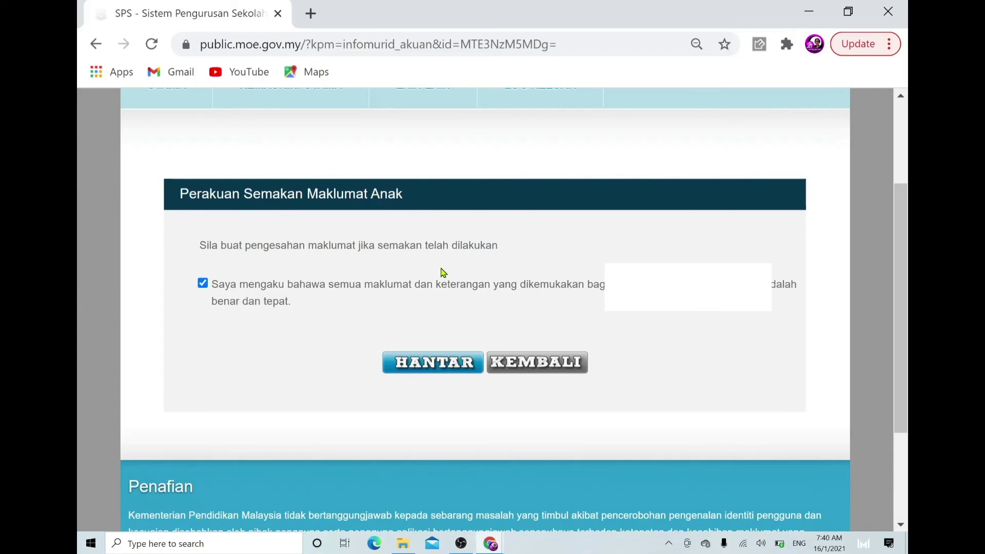
pyautogui.click(444, 370)
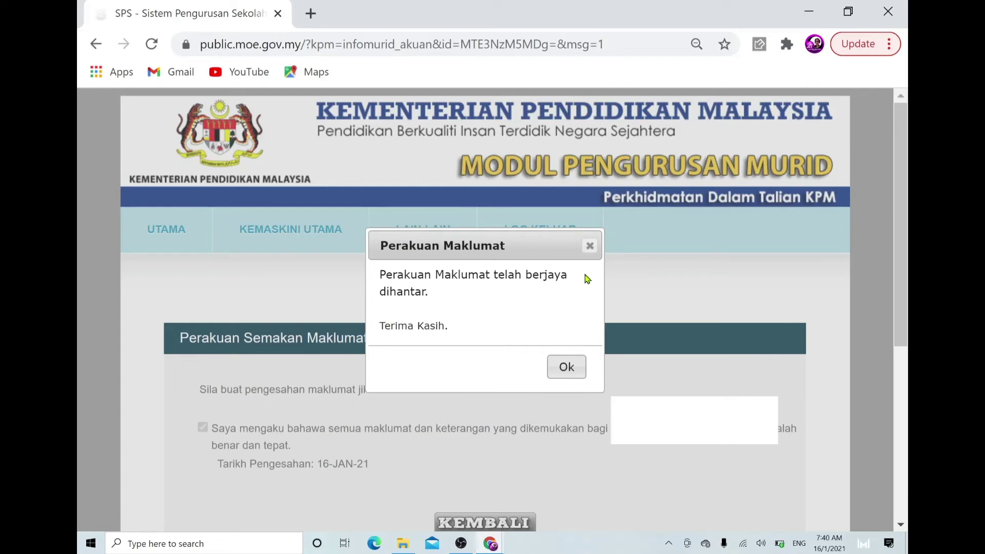
pyautogui.click(566, 367)
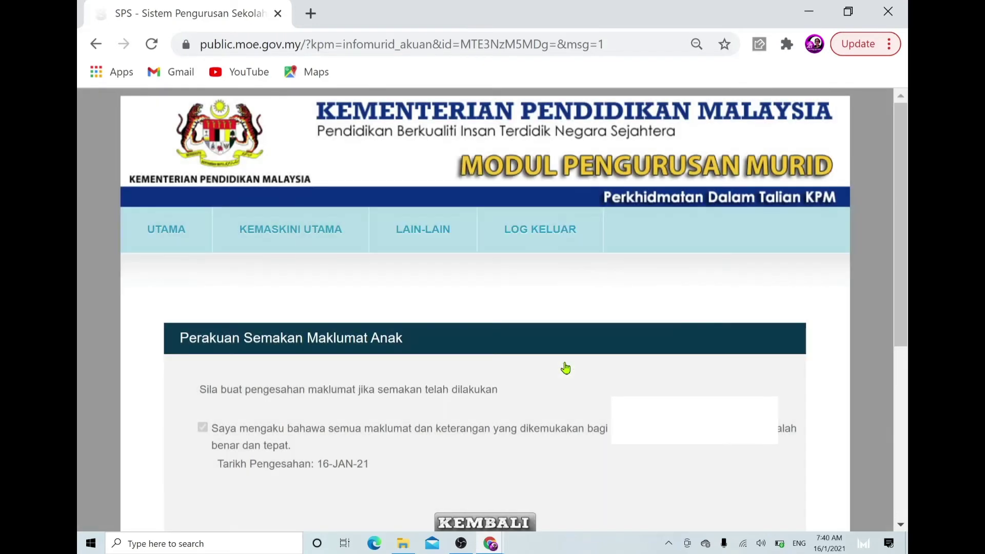
pyautogui.click(482, 521)
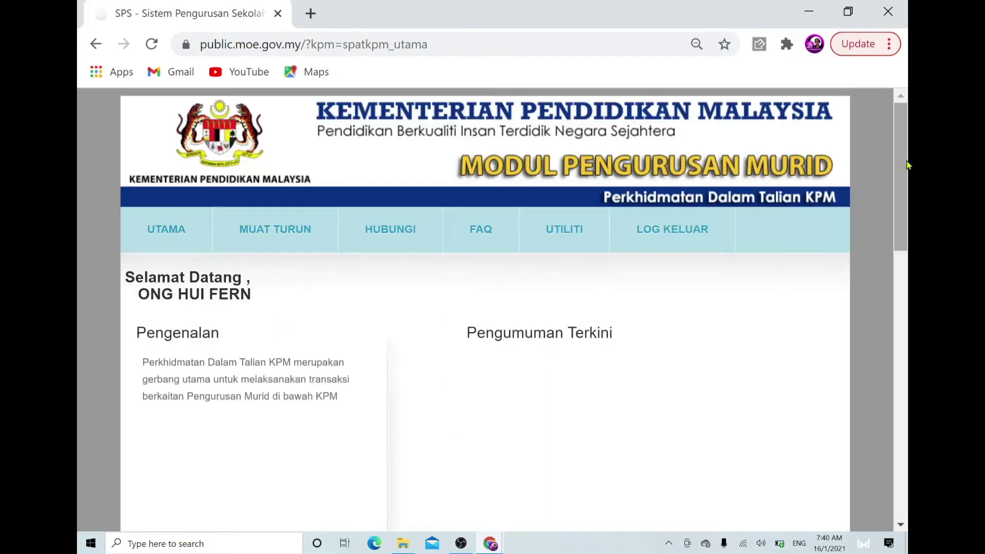
# - Look at the Kehadiran service from the portal's main page and the guidelines under Muat Turun
pyautogui.moveTo(908, 165); pyautogui.dragTo(906, 343)
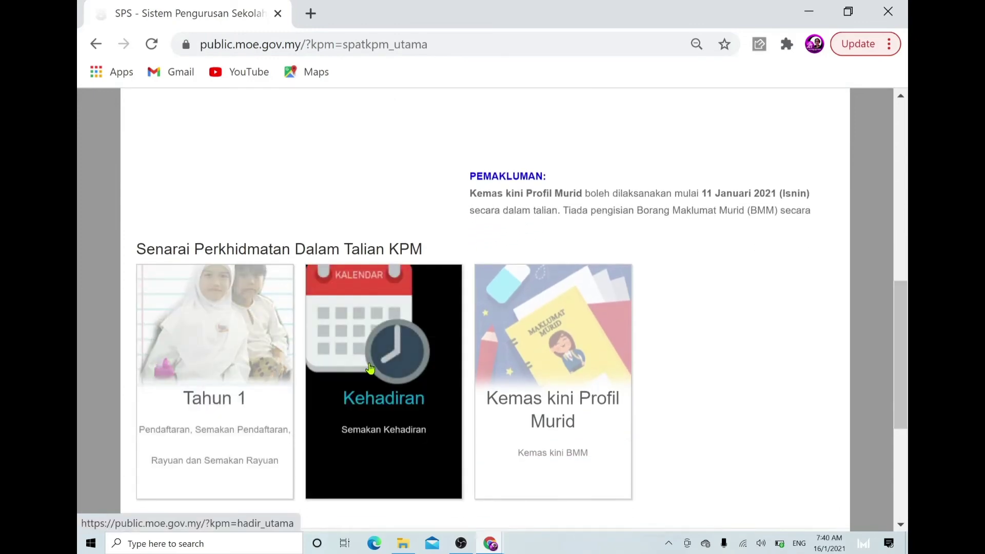
pyautogui.click(370, 369)
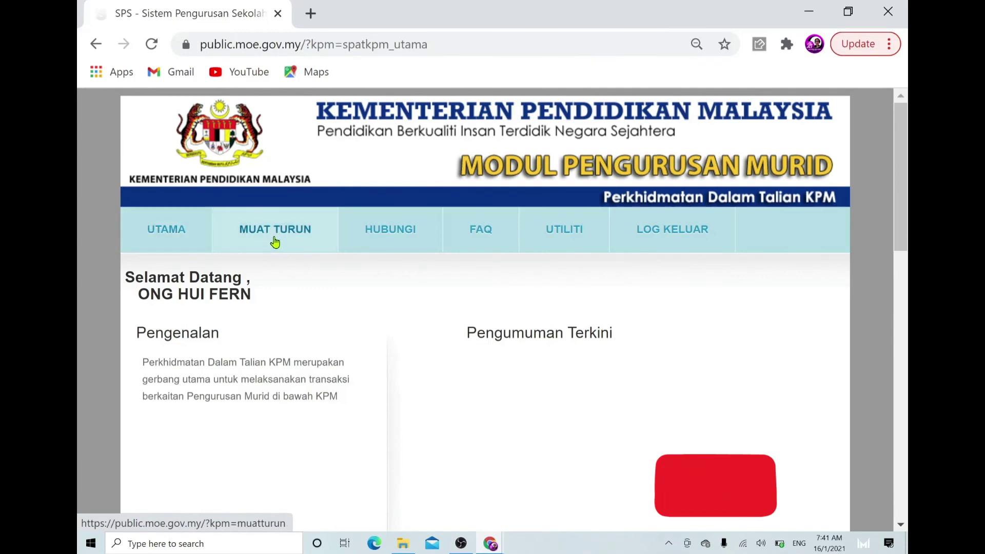
pyautogui.click(275, 230)
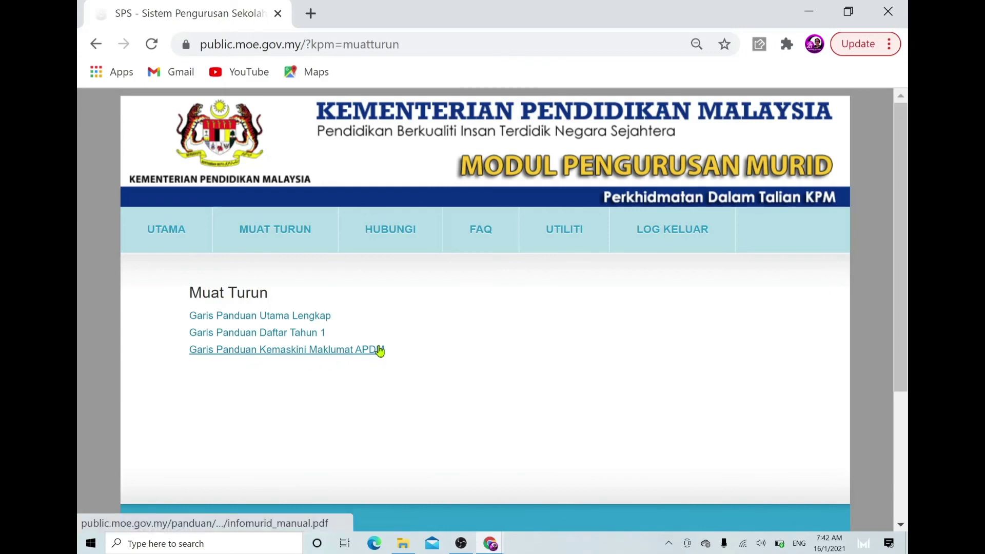
# - Look up the contact officers on the Hubungi page for the JOHOR state education department
pyautogui.click(396, 244)
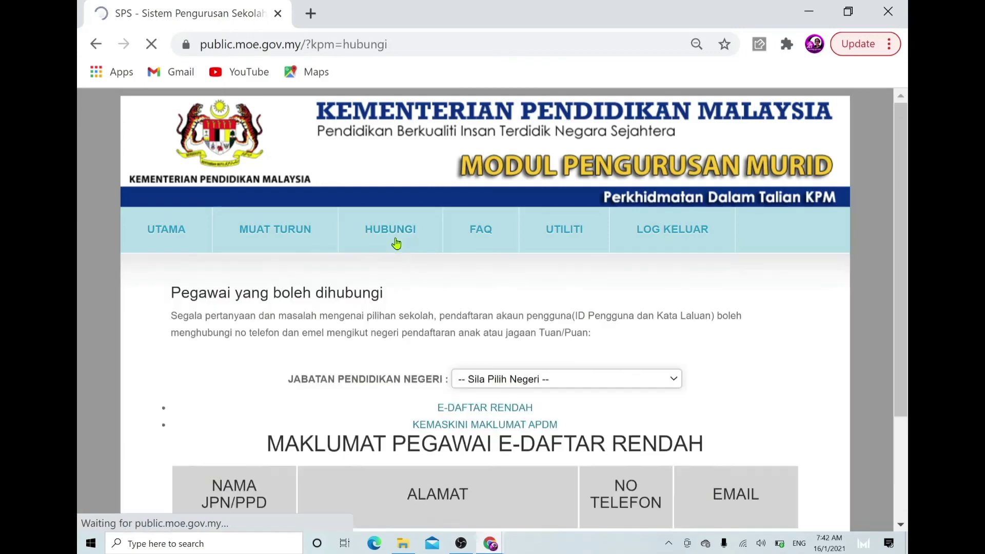
pyautogui.click(674, 377)
pyautogui.click(621, 52)
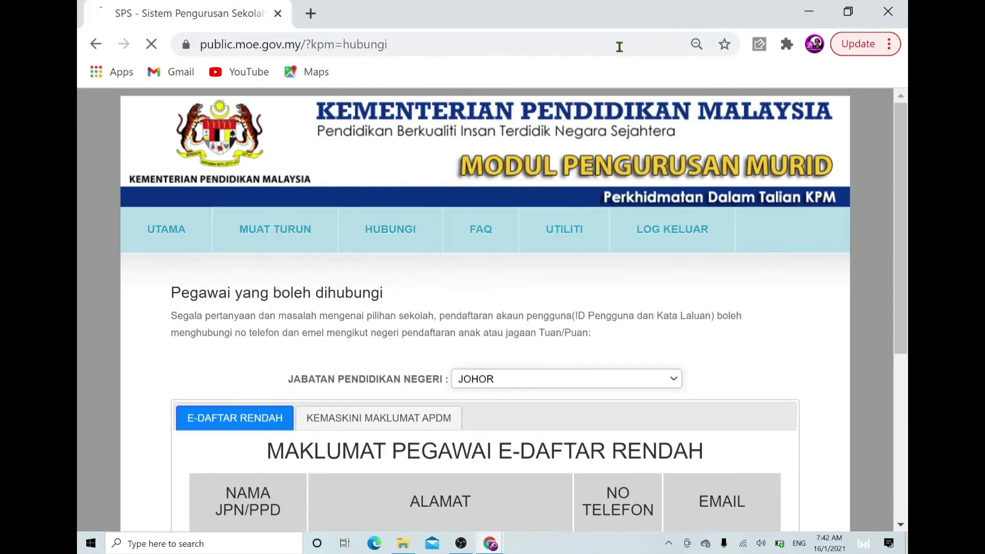
pyautogui.moveTo(902, 175)
pyautogui.mouseDown()
pyautogui.moveTo(910, 227)
pyautogui.moveTo(909, 184)
pyautogui.mouseUp()
# - Read through the start of the FAQ page and view the account options under Utiliti
pyautogui.click(473, 186)
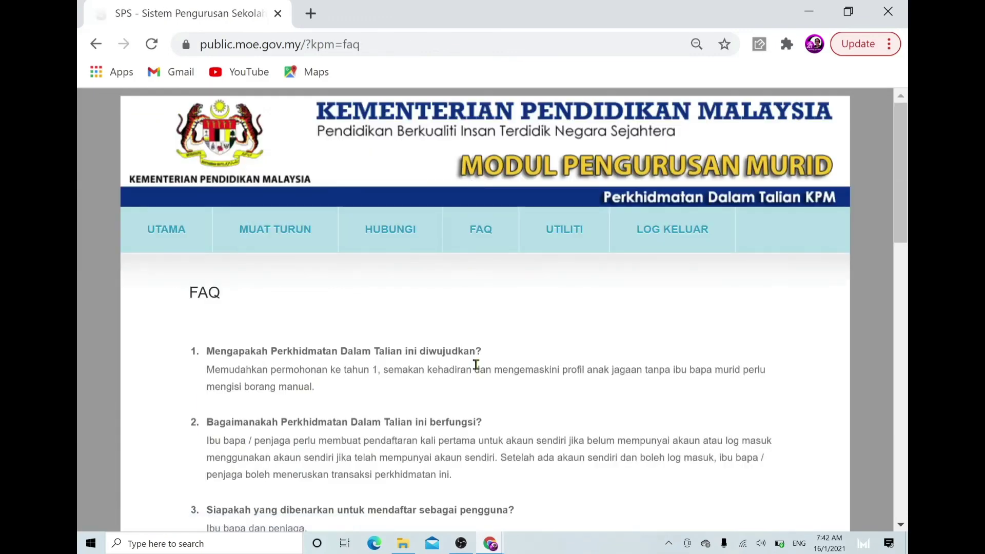
pyautogui.moveTo(910, 176)
pyautogui.mouseDown()
pyautogui.moveTo(909, 266)
pyautogui.moveTo(910, 190)
pyautogui.mouseUp()
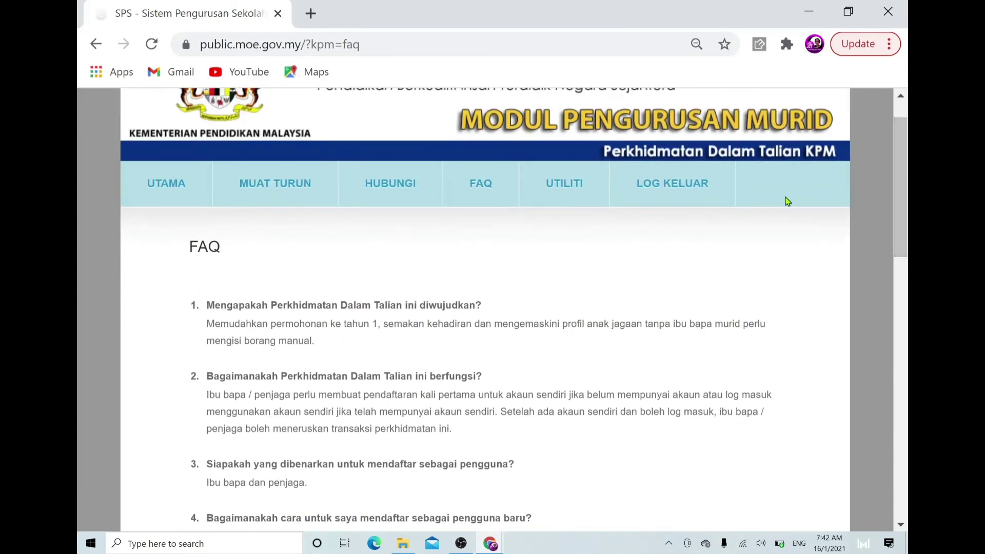
pyautogui.click(567, 200)
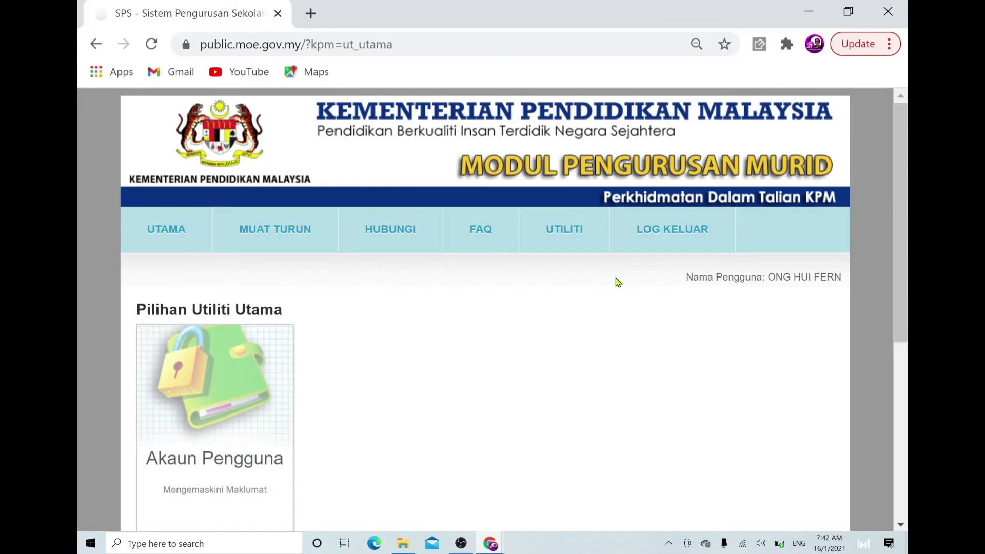
# - Log out of the portal and view the Daftar Masuk login area on the public home page
pyautogui.click(664, 232)
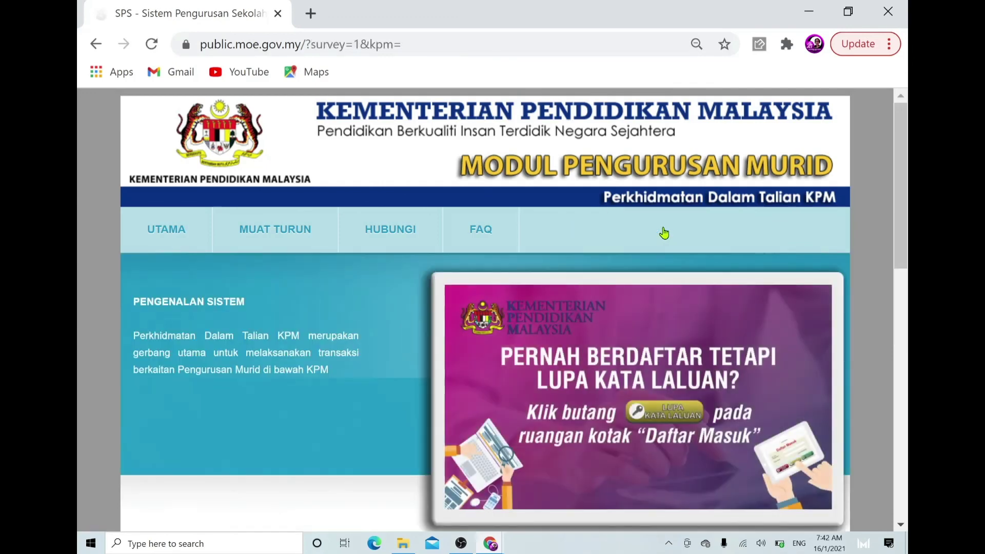
pyautogui.moveTo(902, 161); pyautogui.dragTo(910, 220)
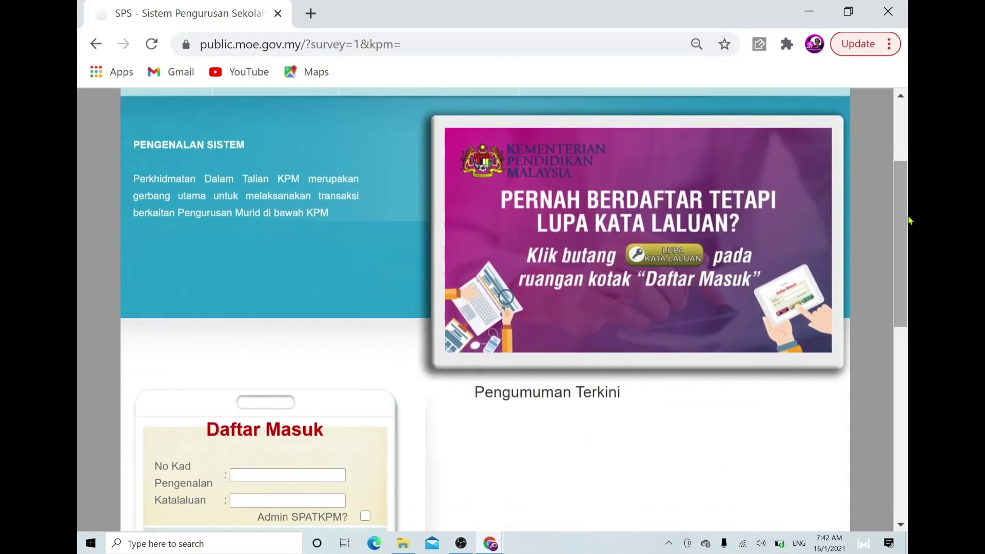